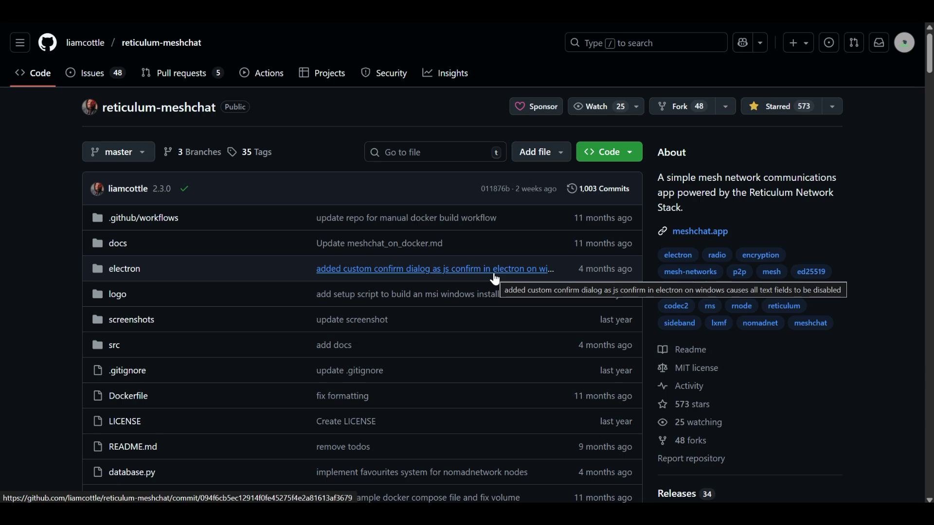
# View the v2.3.0 release page on GitHub and scroll through its download assets.
pyautogui.scroll(-4, 924, 206)
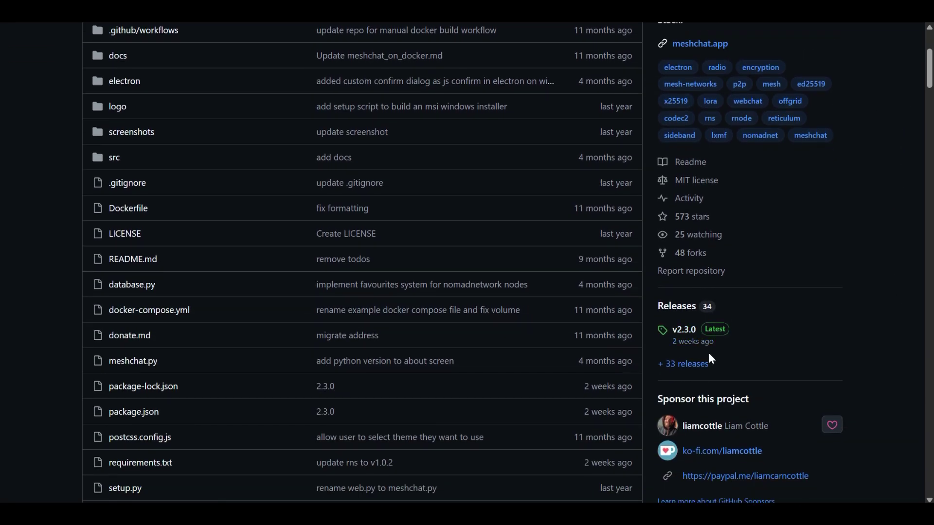
pyautogui.click(705, 335)
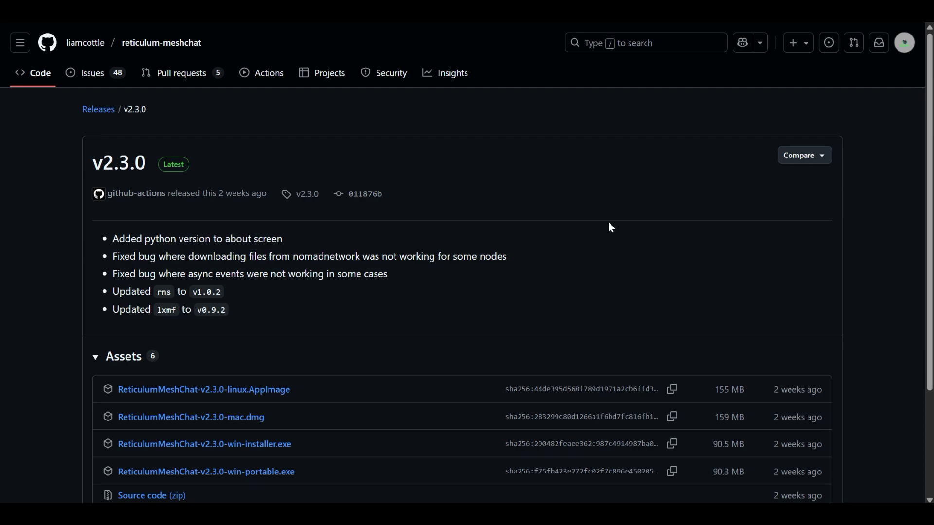
pyautogui.scroll(-1, 328, 418)
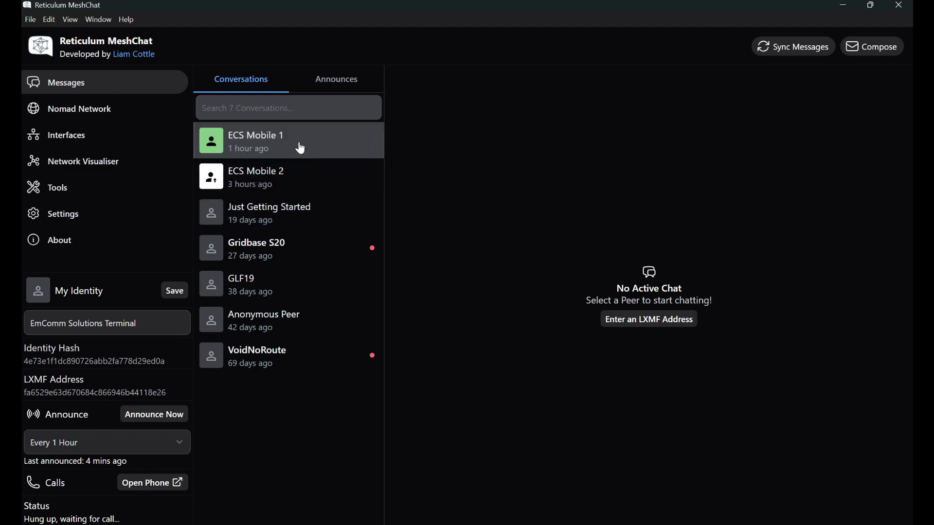
# Show MeshChat's Interfaces page with two connected and two disabled testnet interfaces.
pyautogui.click(116, 141)
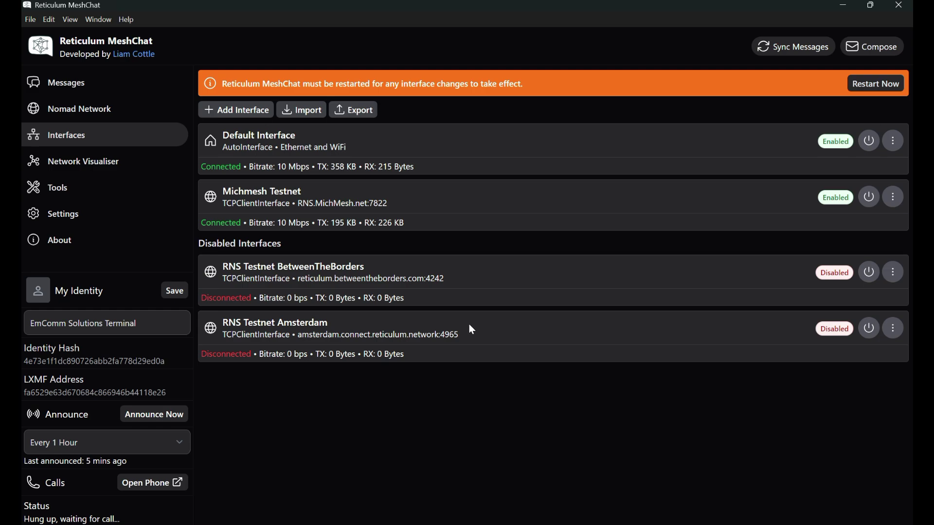
# Announce the identity to the network now from the Announces tab, keeping the hourly interval.
pyautogui.click(117, 86)
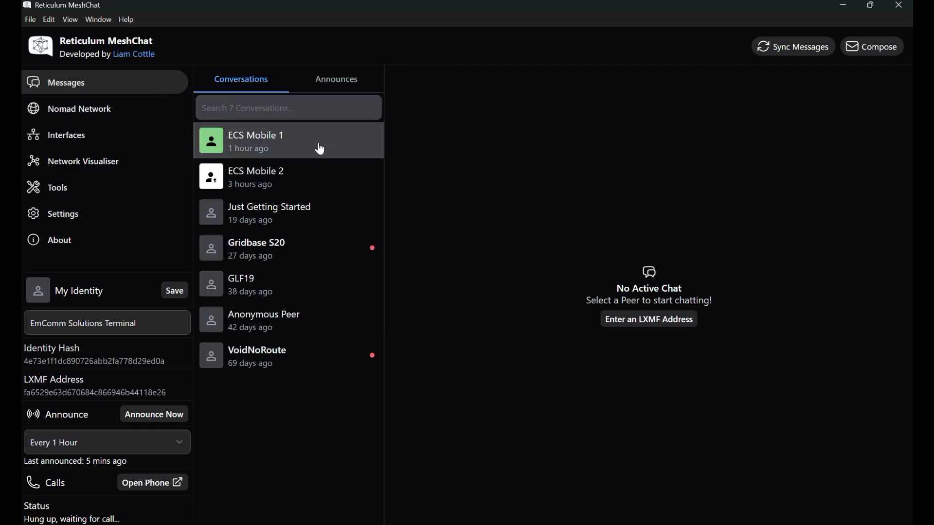
pyautogui.click(344, 83)
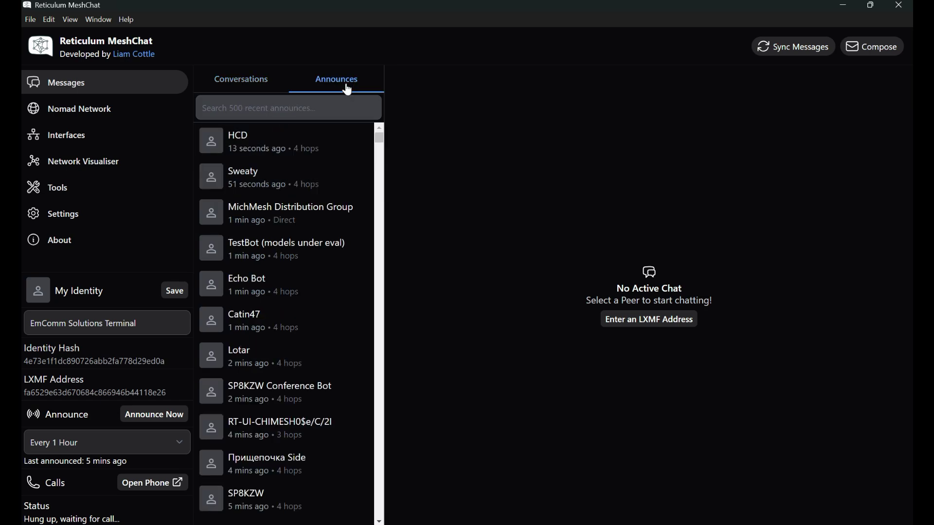
pyautogui.click(264, 87)
pyautogui.click(333, 92)
pyautogui.click(148, 417)
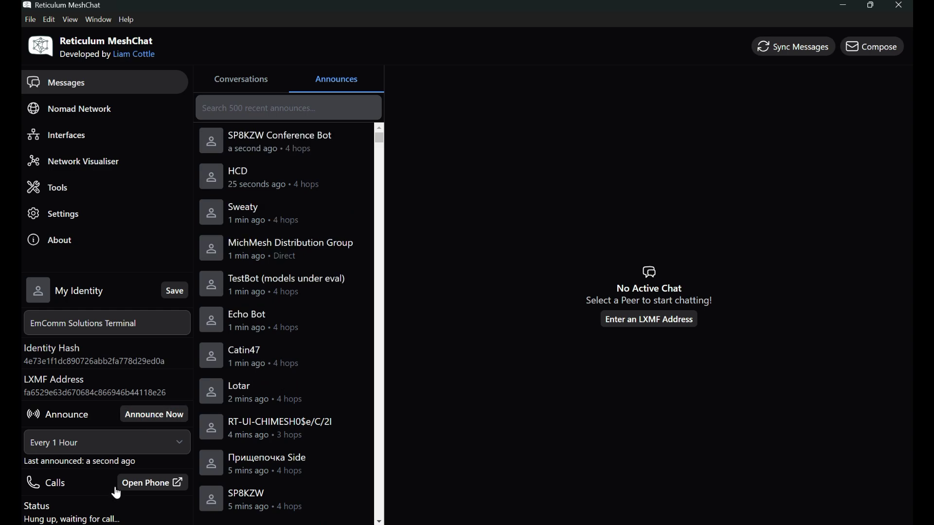
pyautogui.click(143, 437)
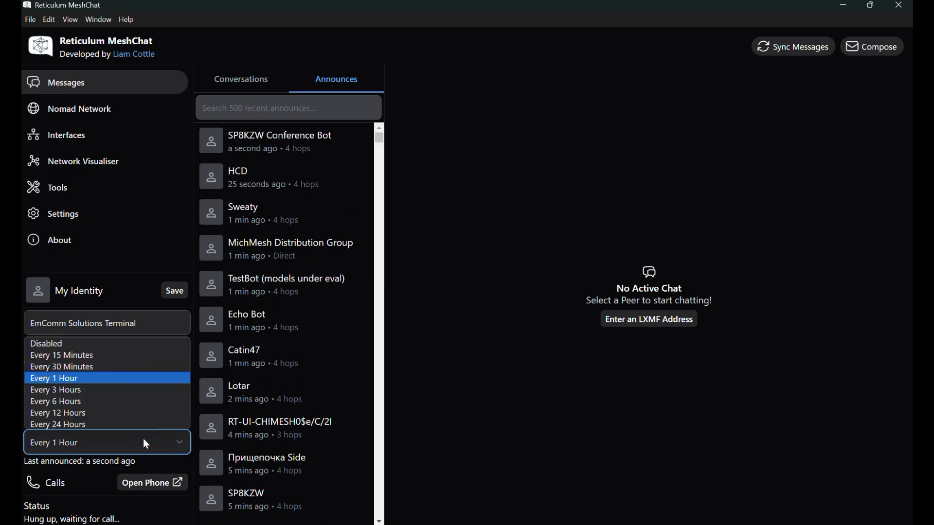
pyautogui.click(123, 381)
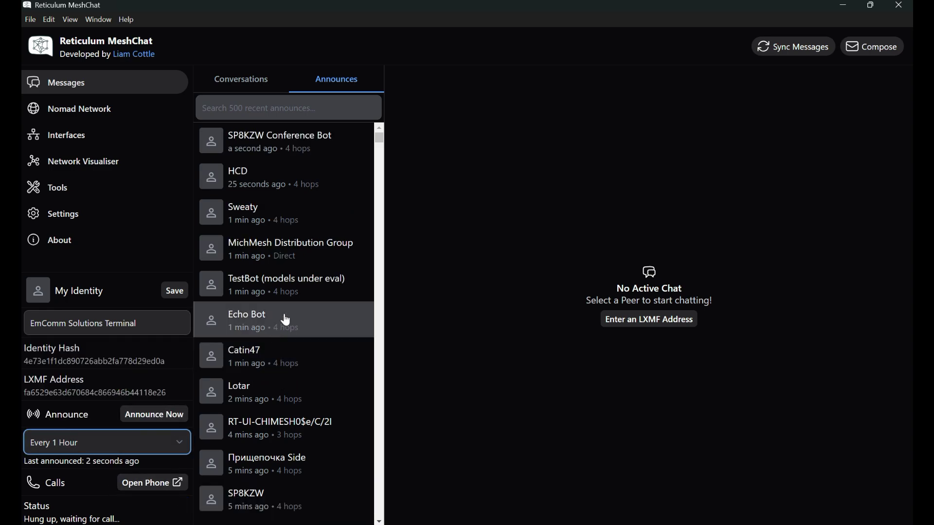
# Start and cancel a new LXMF address message, then return to the conversations list.
pyautogui.click(260, 86)
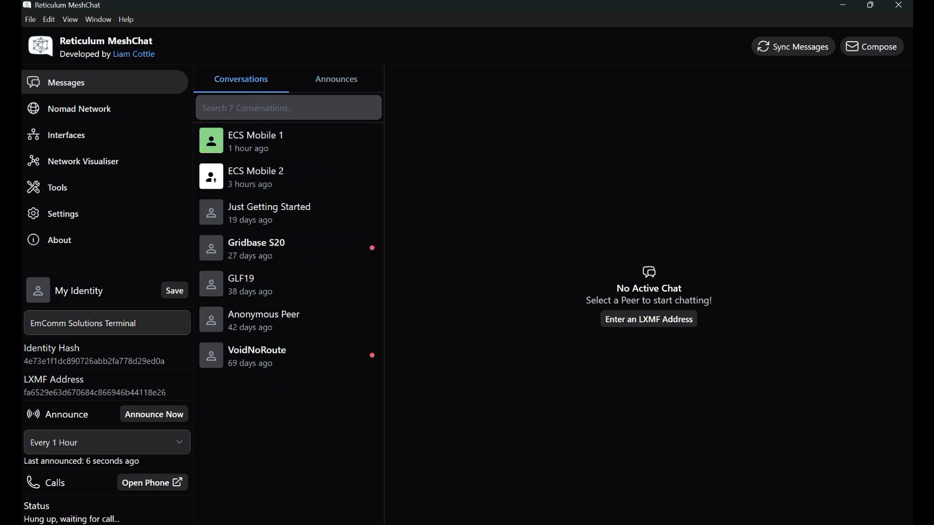
pyautogui.click(871, 47)
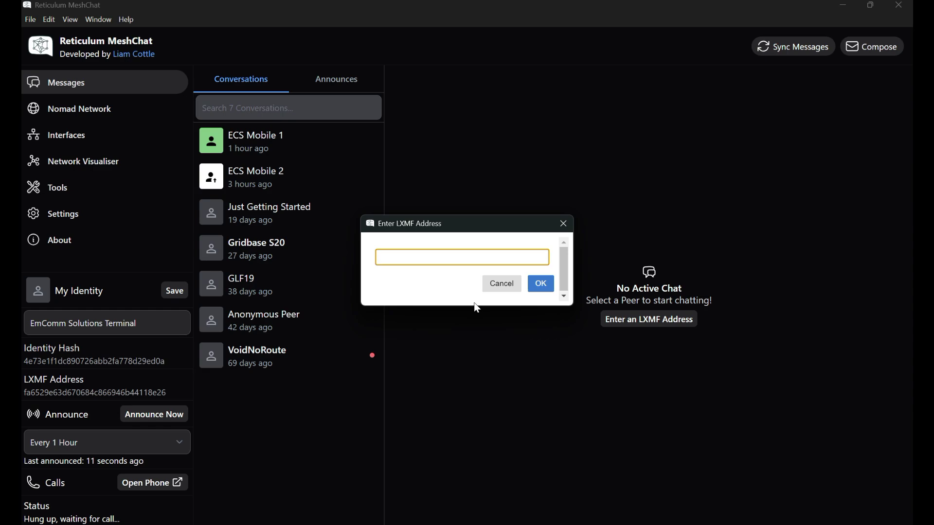
pyautogui.click(495, 286)
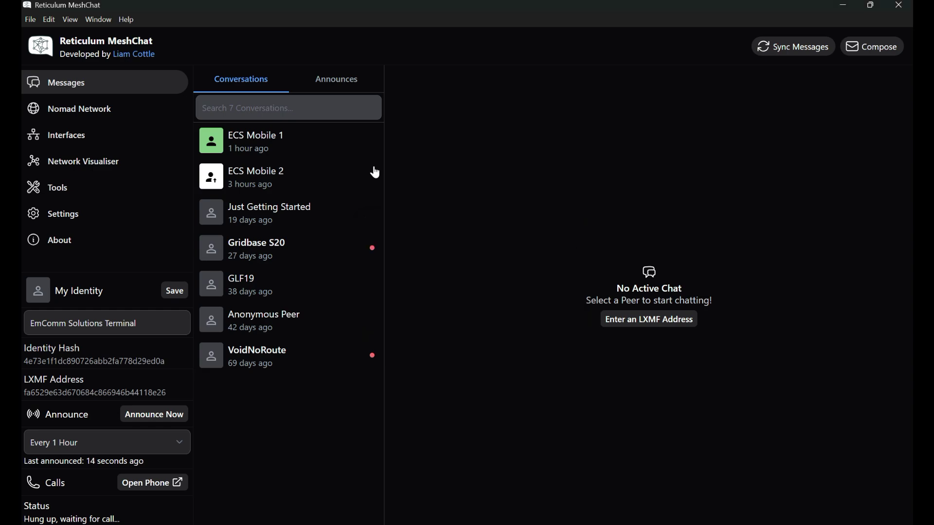
pyautogui.click(351, 87)
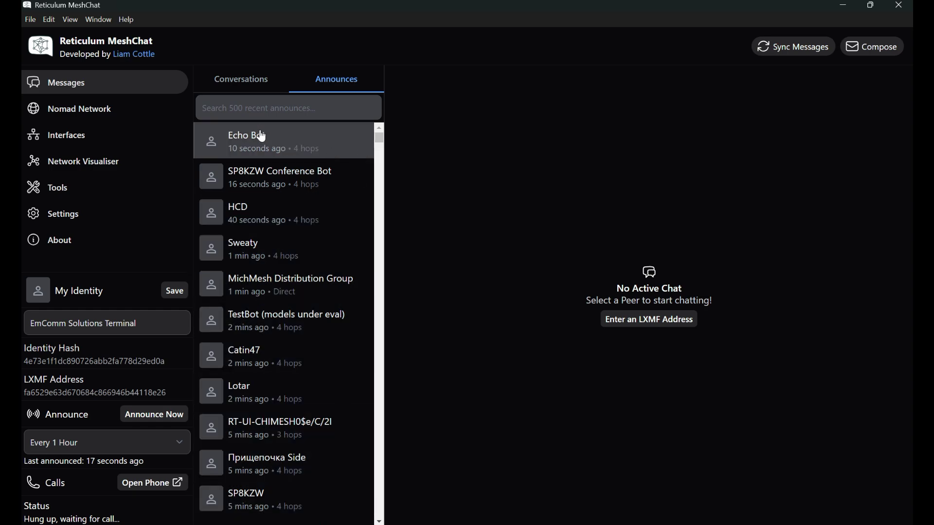
pyautogui.click(271, 79)
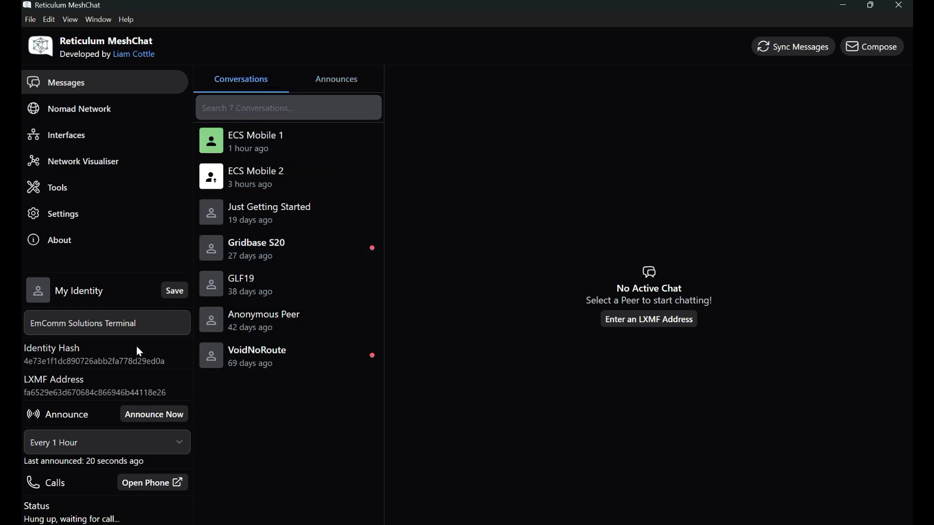
# Open the Network Visualiser and zoom around the EmComm Solutions Terminal graph.
pyautogui.click(112, 161)
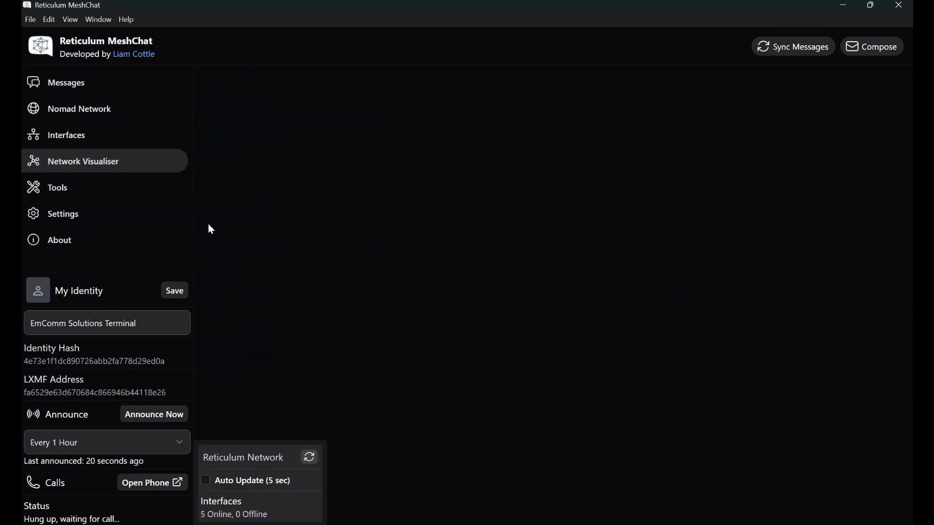
pyautogui.scroll(-5, 687, 274)
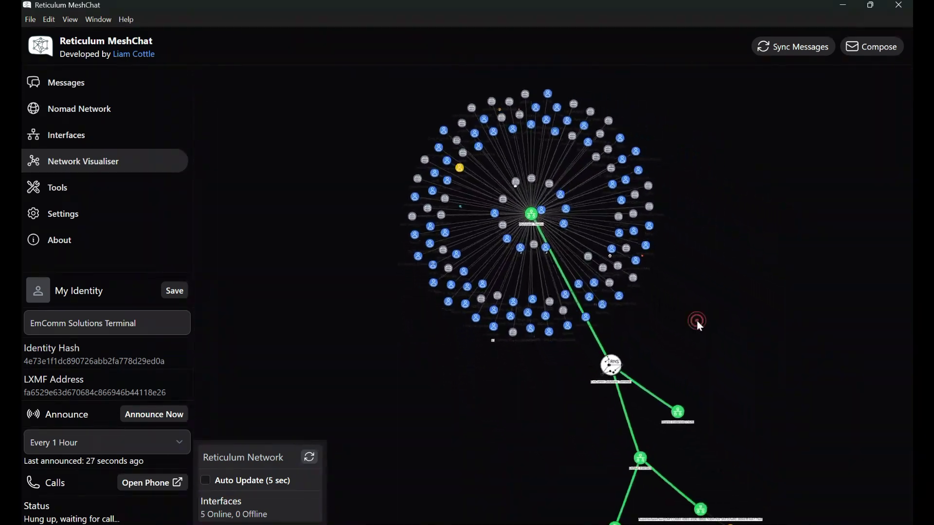
pyautogui.moveTo(498, 348)
pyautogui.scroll(2, 499, 348)
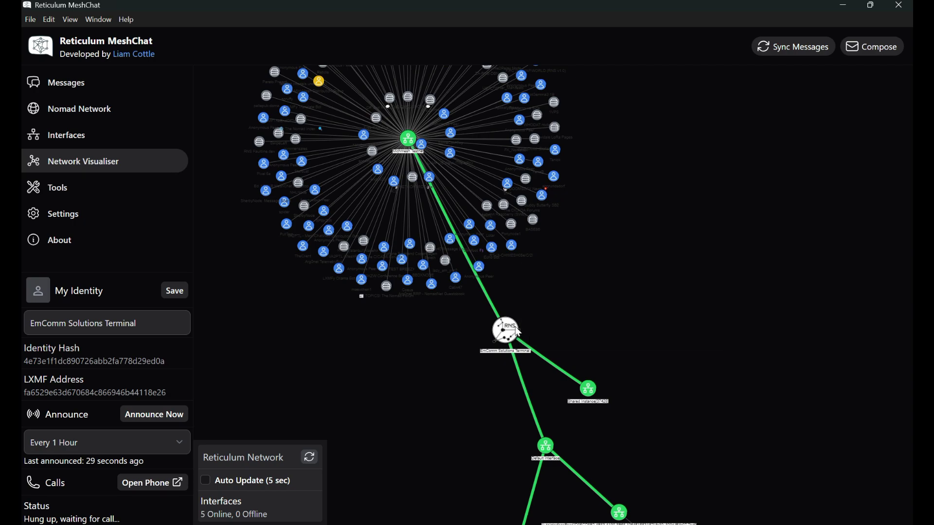
pyautogui.moveTo(409, 140)
pyautogui.scroll(2, 409, 140)
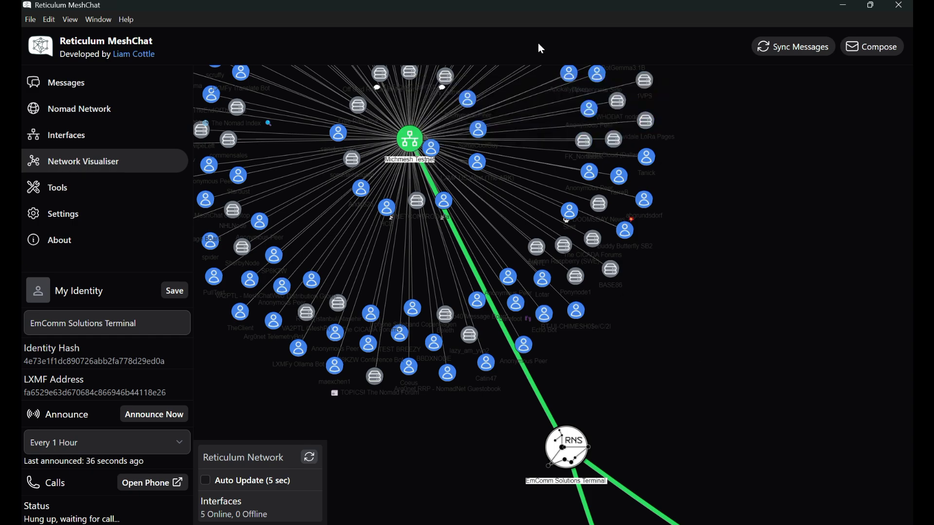
pyautogui.scroll(-1, 683, 370)
# Pan the graph to the lower interface nodes, then back to the Michmesh Testnet ring.
pyautogui.moveTo(690, 415); pyautogui.dragTo(661, 150)
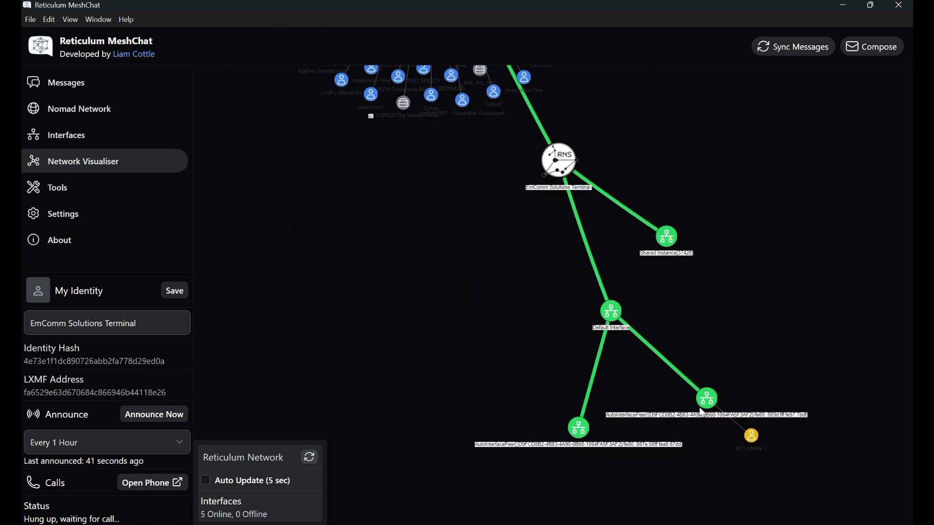
pyautogui.moveTo(759, 440)
pyautogui.scroll(2, 648, 218)
pyautogui.scroll(-2, 623, 215)
pyautogui.moveTo(471, 196); pyautogui.dragTo(479, 431)
pyautogui.scroll(1, 525, 298)
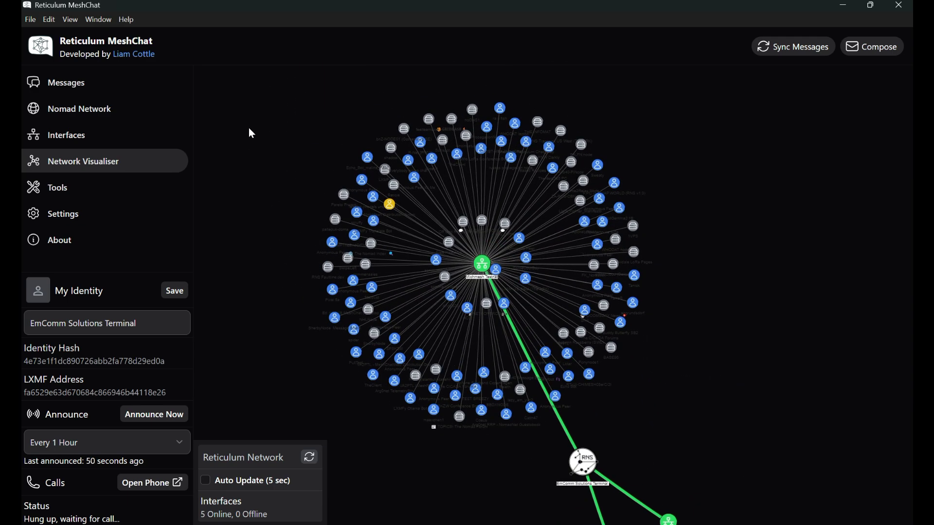
# Look over the Tools page, scroll through Settings, then return to the Messages page.
pyautogui.click(91, 190)
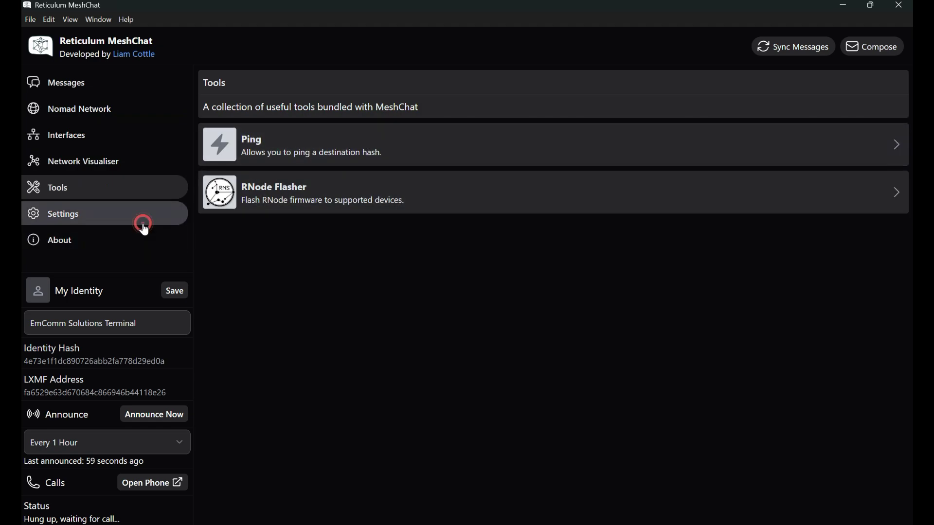
pyautogui.click(145, 226)
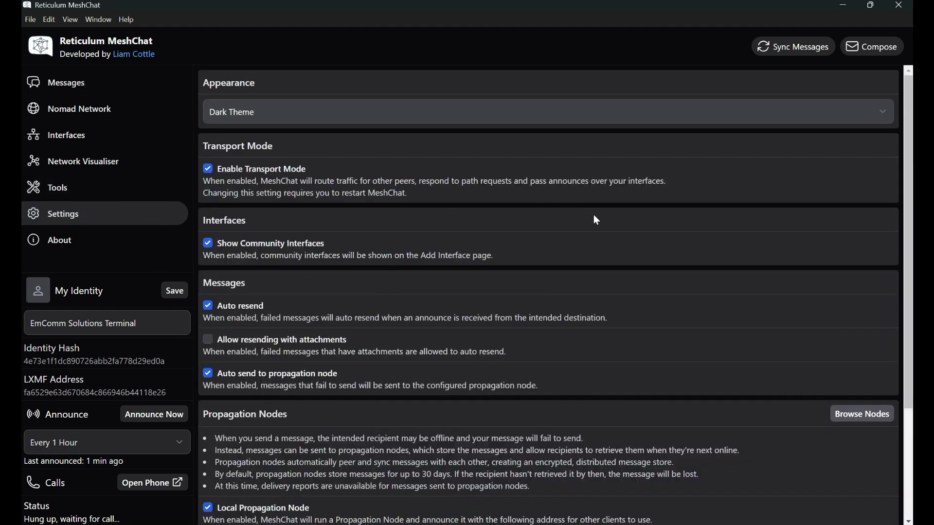
pyautogui.scroll(-3, 594, 219)
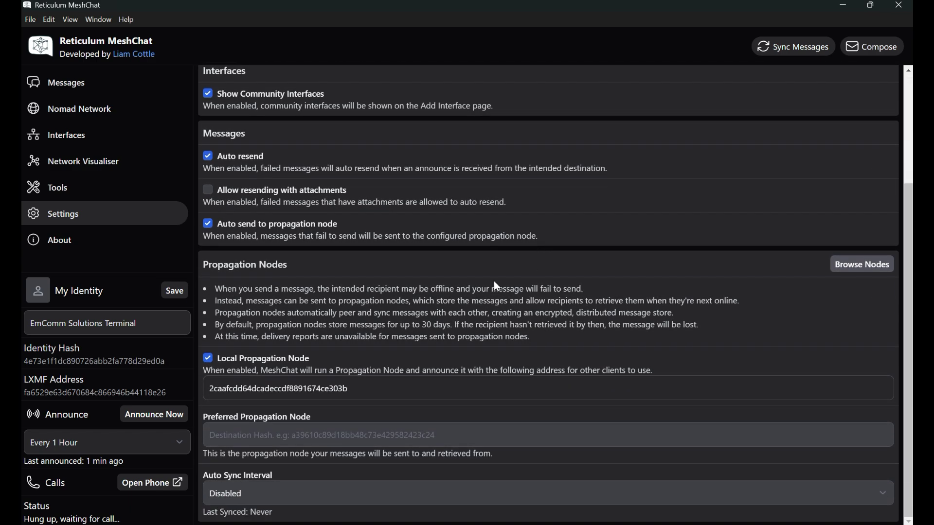
pyautogui.scroll(3, 447, 373)
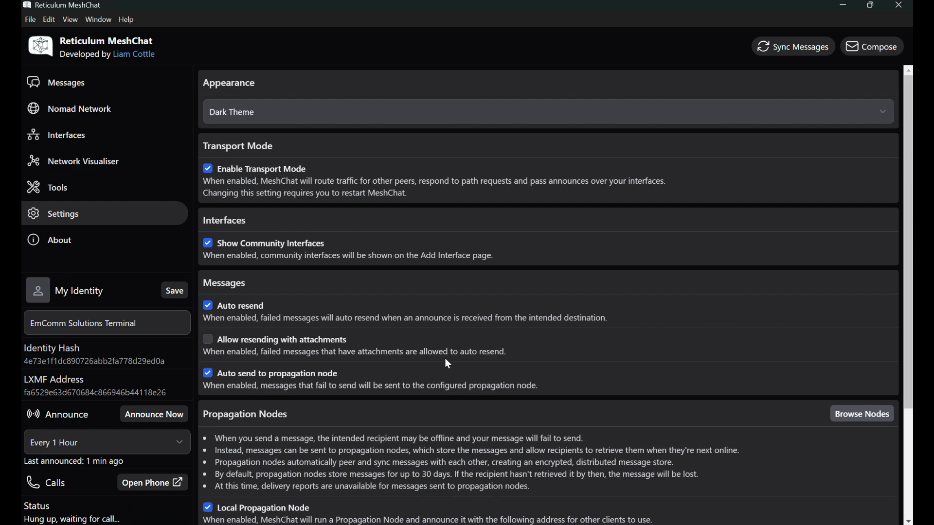
pyautogui.scroll(-3, 519, 364)
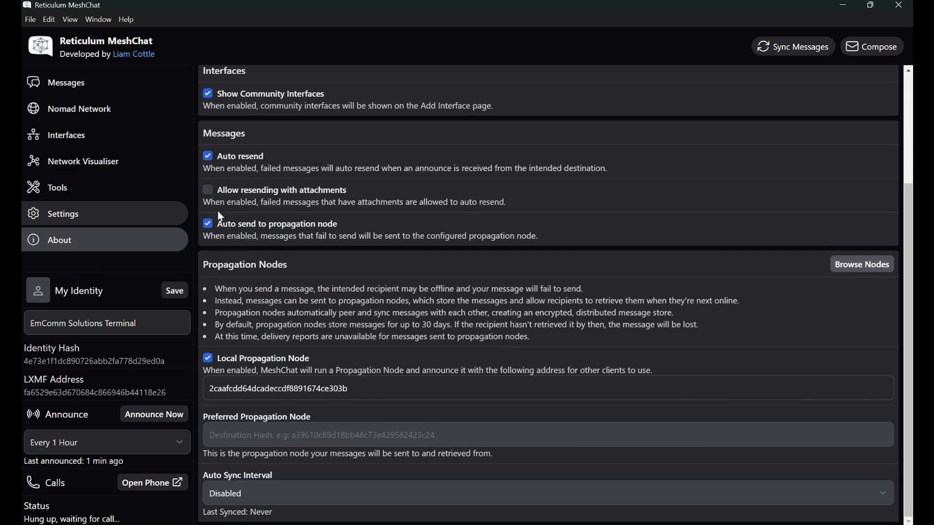
pyautogui.scroll(3, 549, 291)
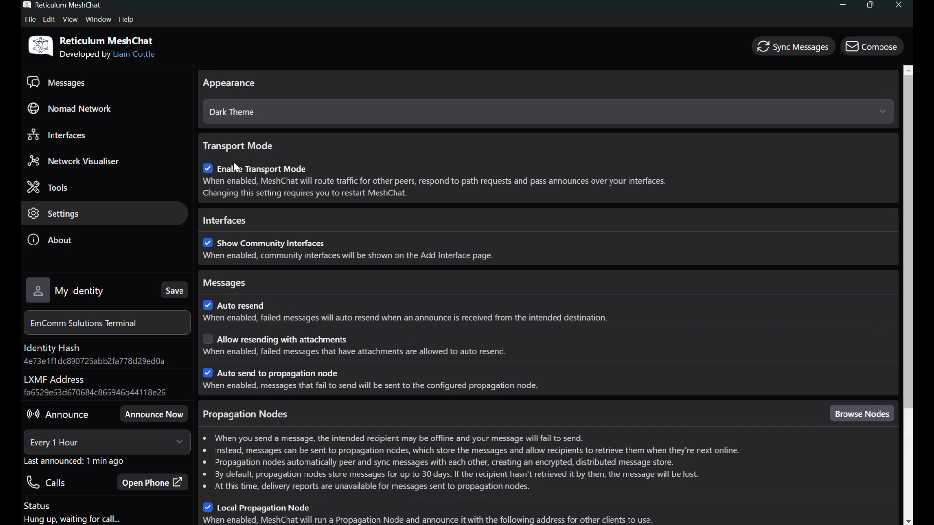
pyautogui.click(94, 92)
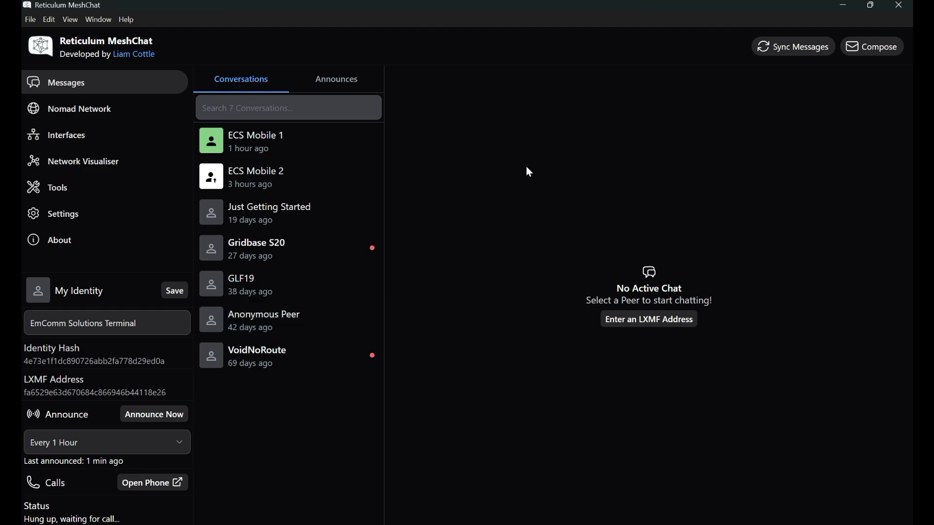
# Browse Nomad Network's 287 announced nodes, then bring up the network visualiser graph.
pyautogui.click(69, 108)
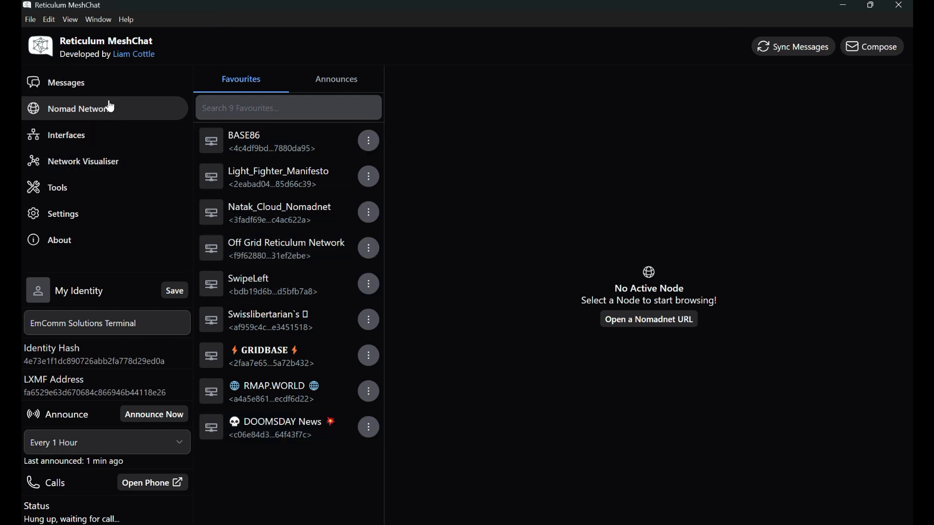
pyautogui.click(319, 81)
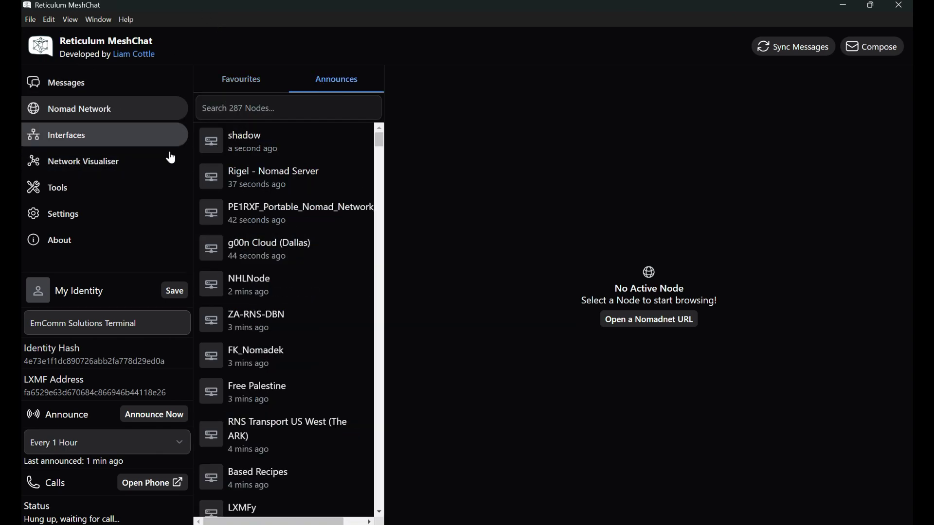
pyautogui.click(128, 162)
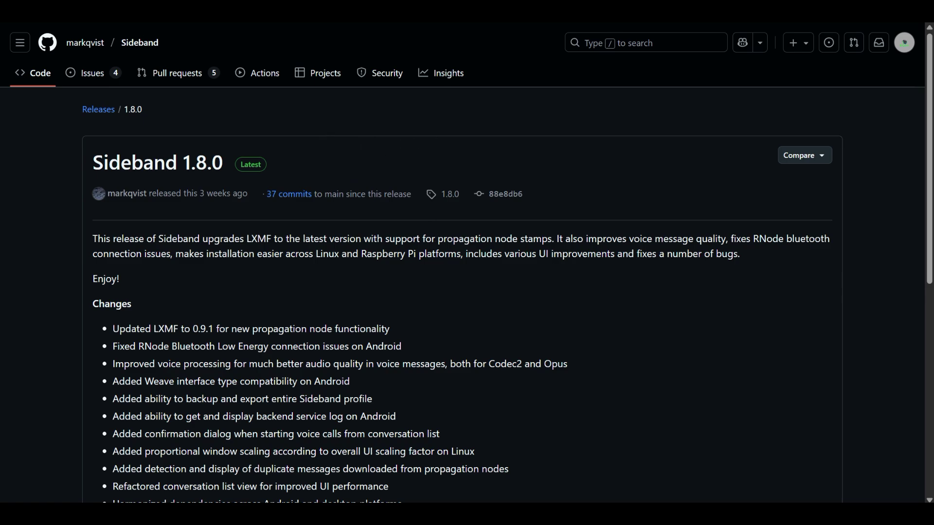
# Scroll the Sideband 1.8.0 release page down to its assets, including Sideband_1.8.0.apk, and back up.
pyautogui.scroll(-7, 459, 246)
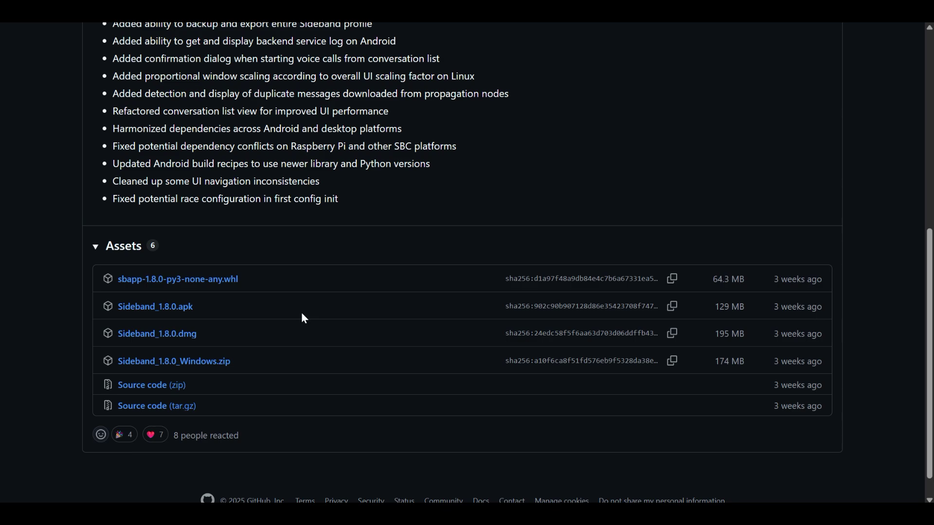
pyautogui.scroll(8, 329, 321)
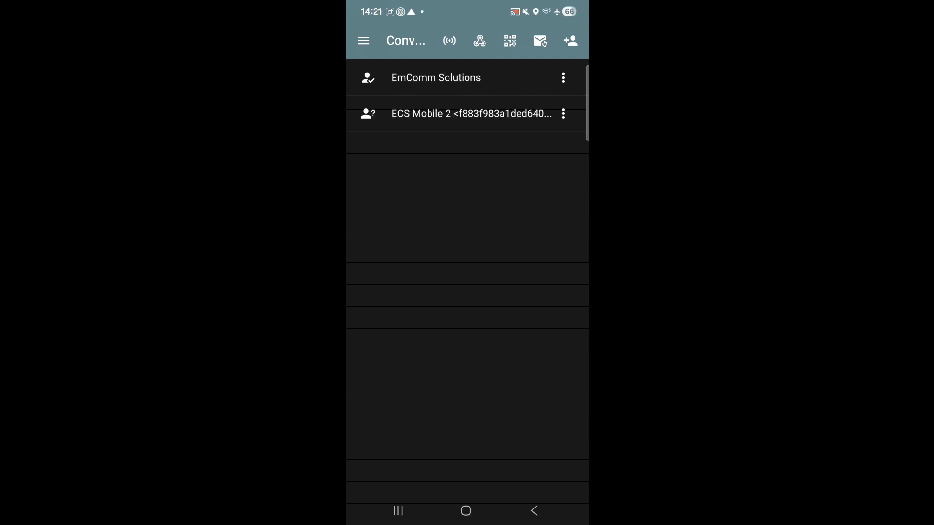
# Show Sideband's Announce Stream of recent node announces, then reopen the app sections menu.
pyautogui.click(363, 40)
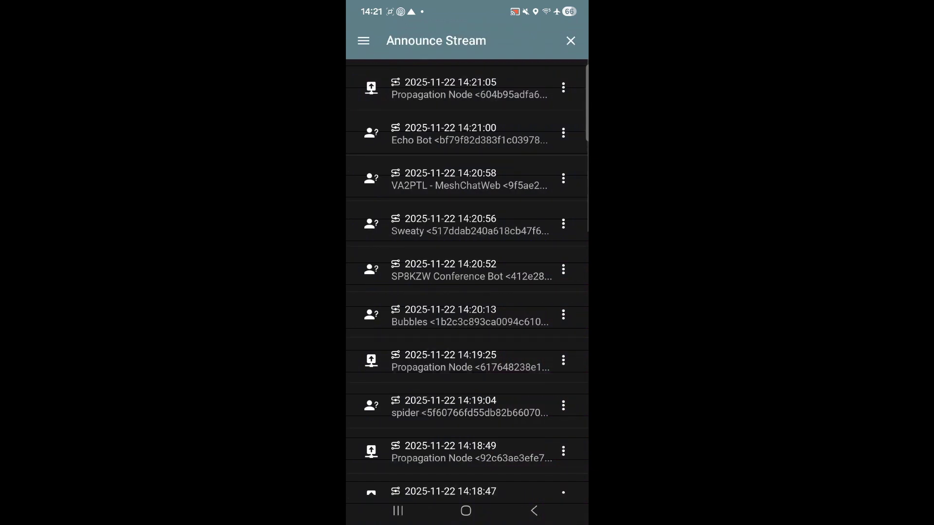
pyautogui.scroll(-2, 467, 280)
pyautogui.scroll(2, 467, 281)
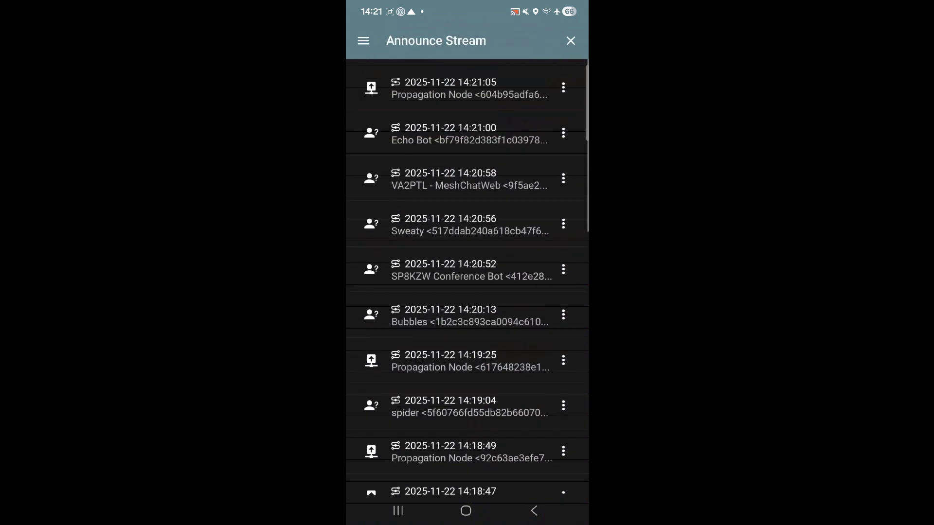
pyautogui.click(364, 41)
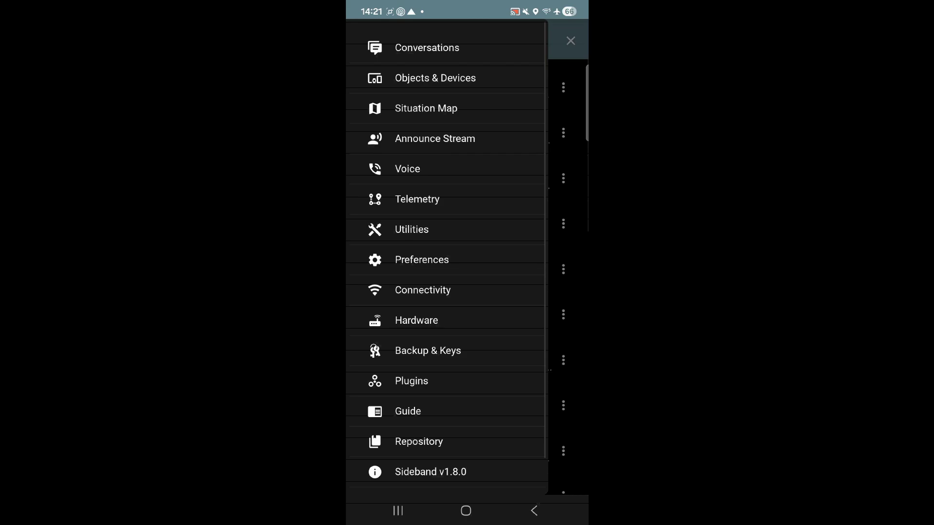
# Browse the Hardware page's RNode, Radio Modem and Serial Port settings, then return to Conversations.
pyautogui.click(478, 321)
pyautogui.scroll(-1, 467, 277)
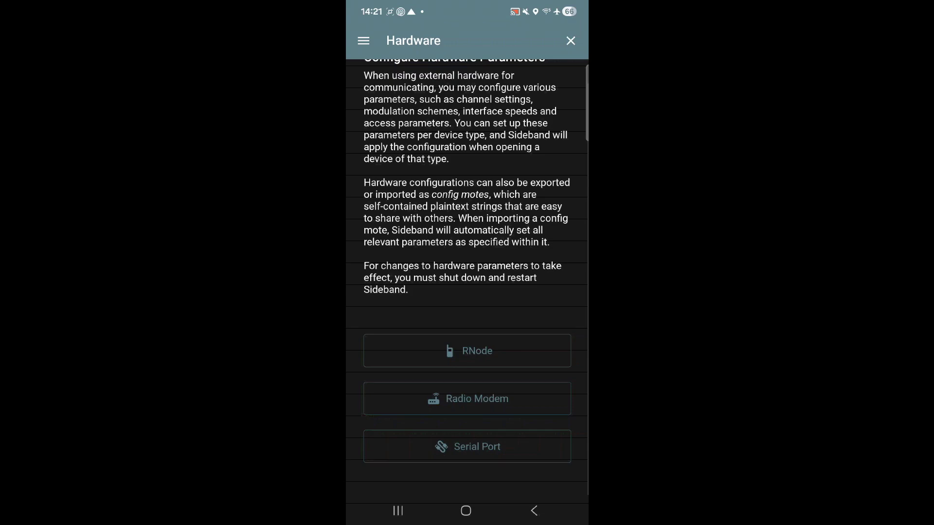
pyautogui.scroll(1, 467, 277)
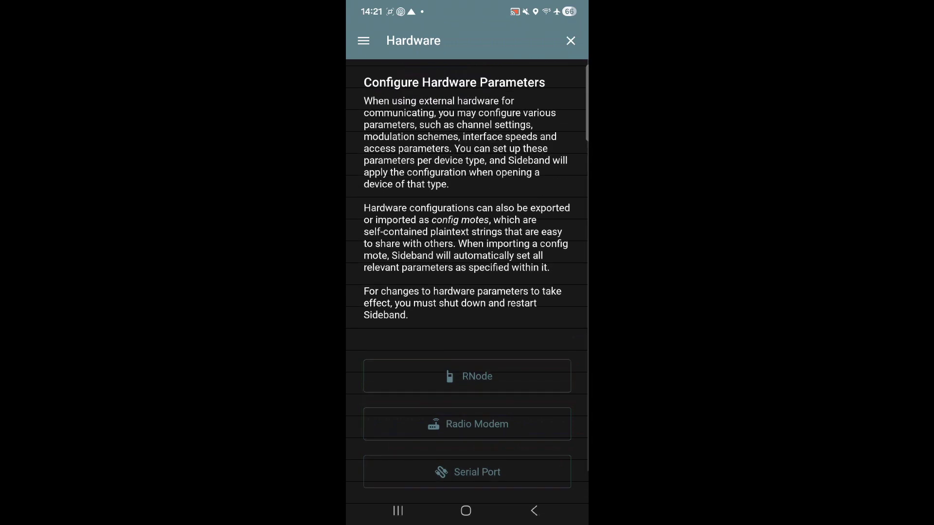
pyautogui.press('Escape')
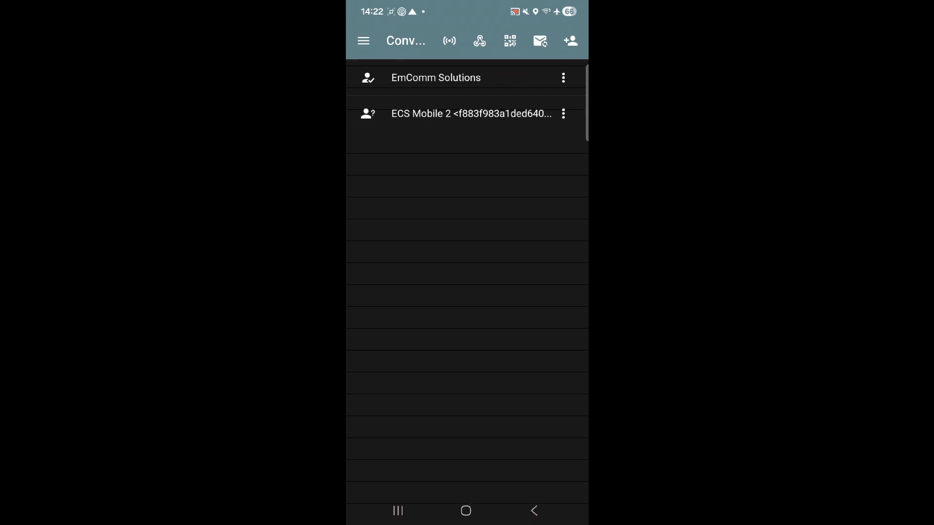
# Send 'hi' to EmComm Solutions, then dismiss the attachment type choices without adding one.
pyautogui.click(436, 77)
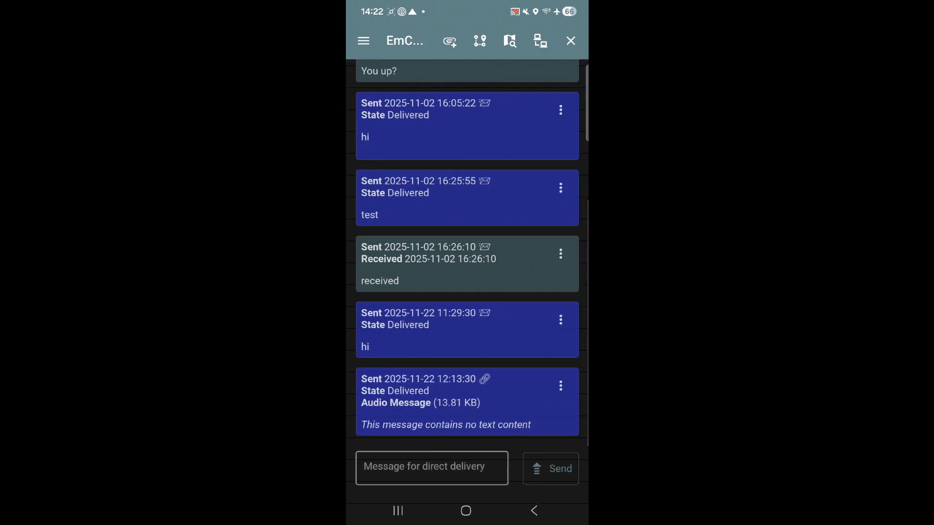
pyautogui.click(432, 468)
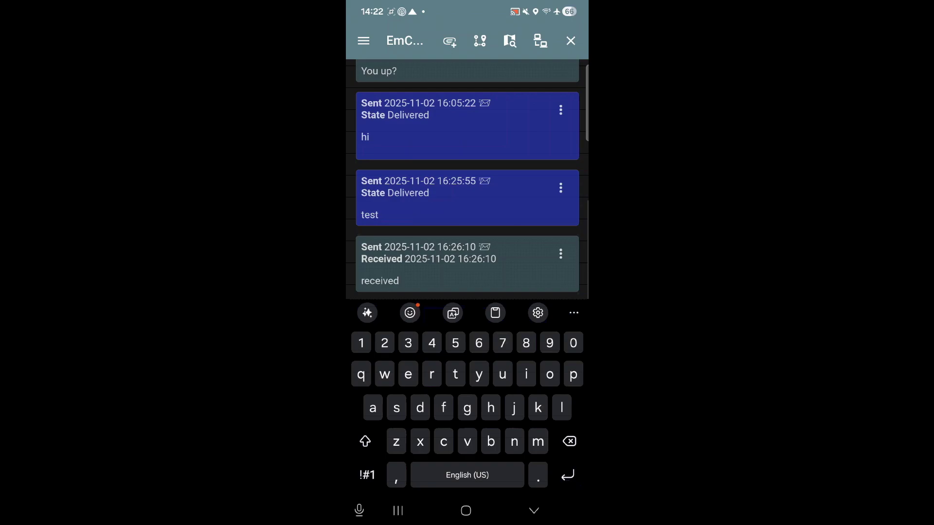
pyautogui.press('Escape')
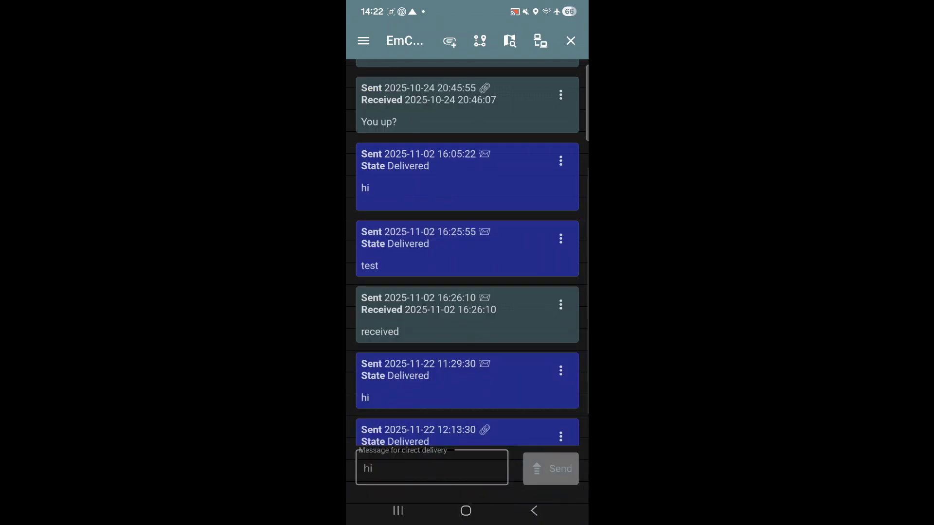
pyautogui.click(551, 468)
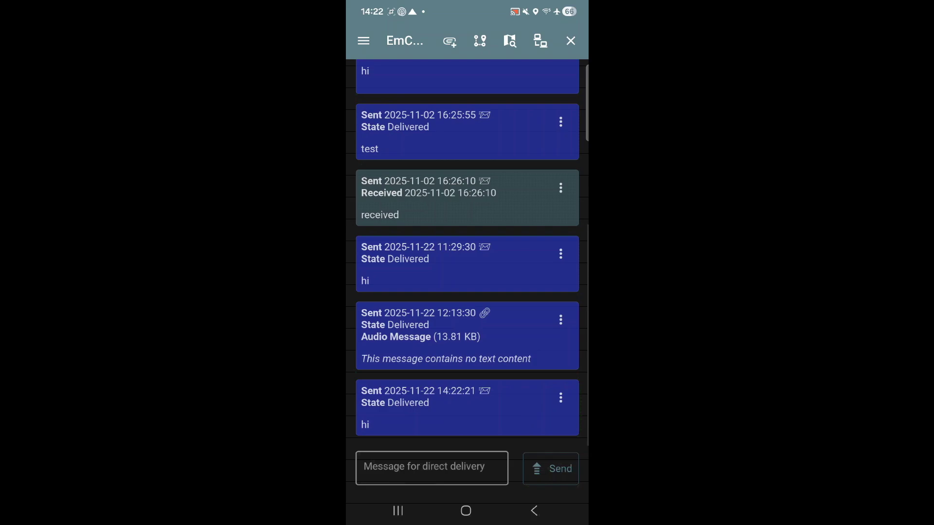
pyautogui.click(450, 41)
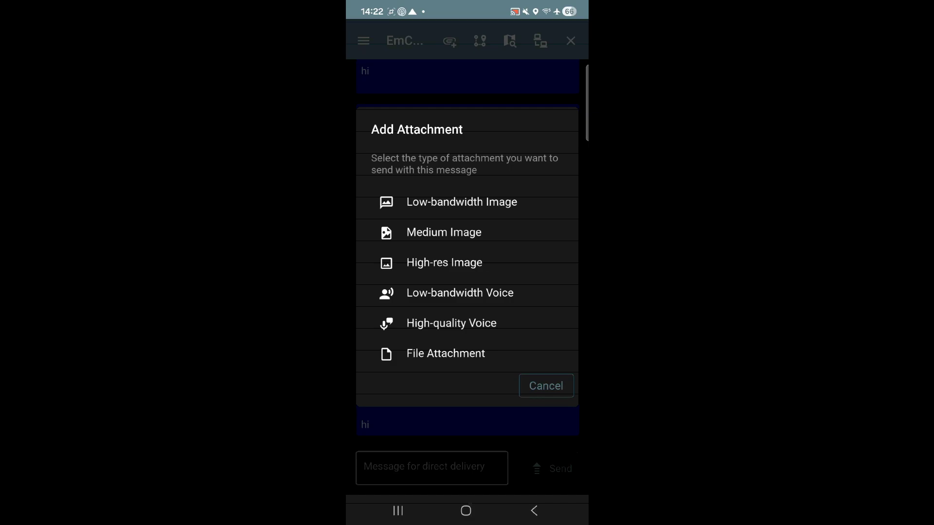
pyautogui.press('Escape')
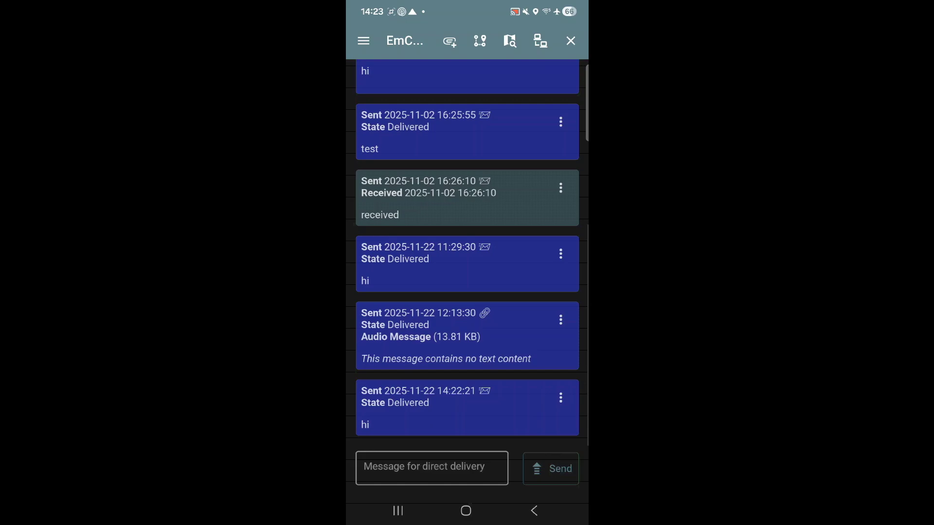
# Open Sideband's Utilities page from the side menu, showing Reticulum Status, Log Viewer and RNode Flasher.
pyautogui.scroll(15, 467, 253)
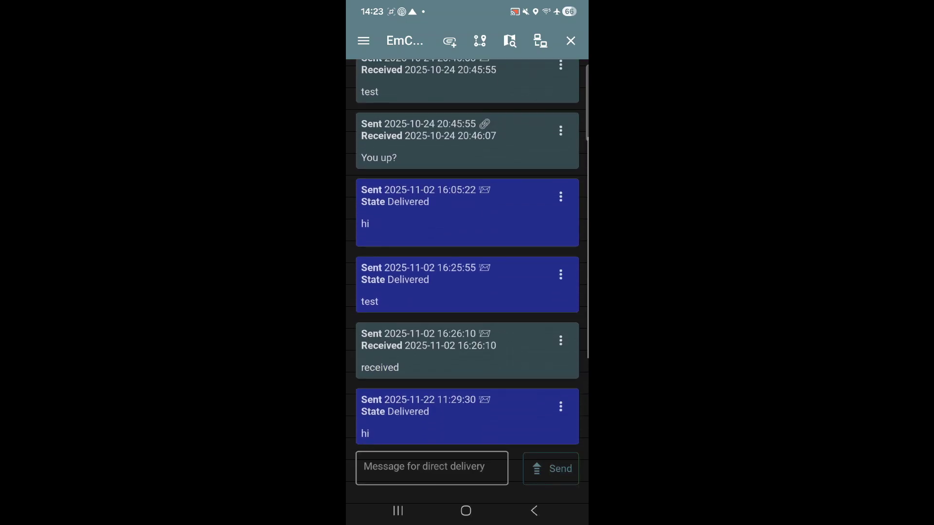
pyautogui.click(363, 41)
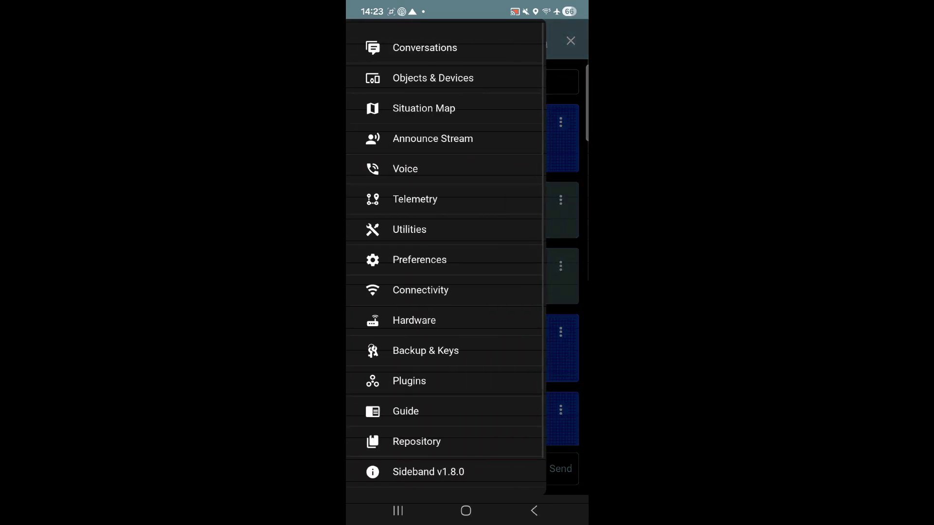
pyautogui.scroll(-2, 447, 253)
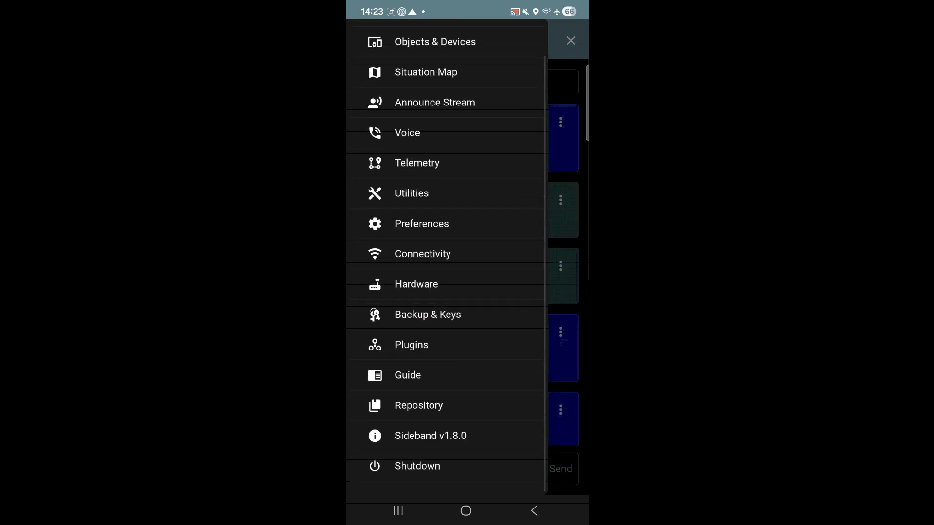
pyautogui.scroll(2, 447, 252)
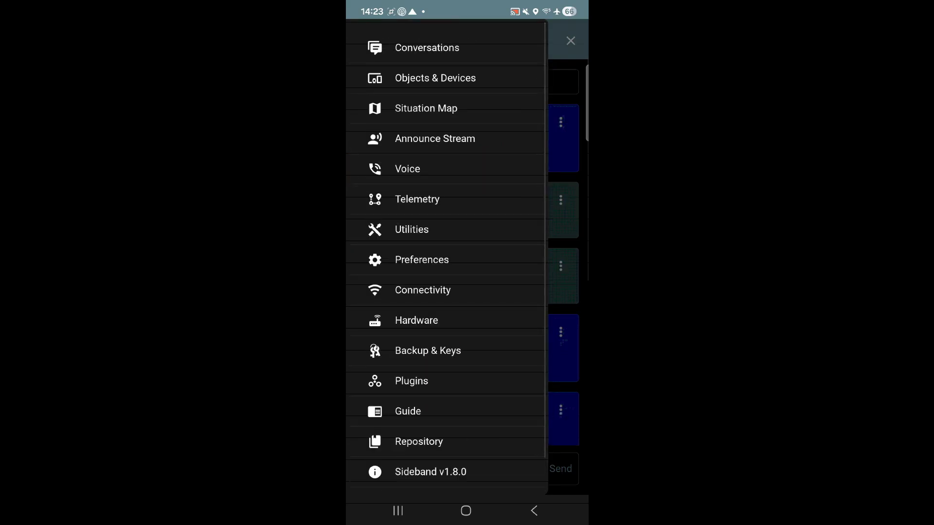
pyautogui.click(411, 230)
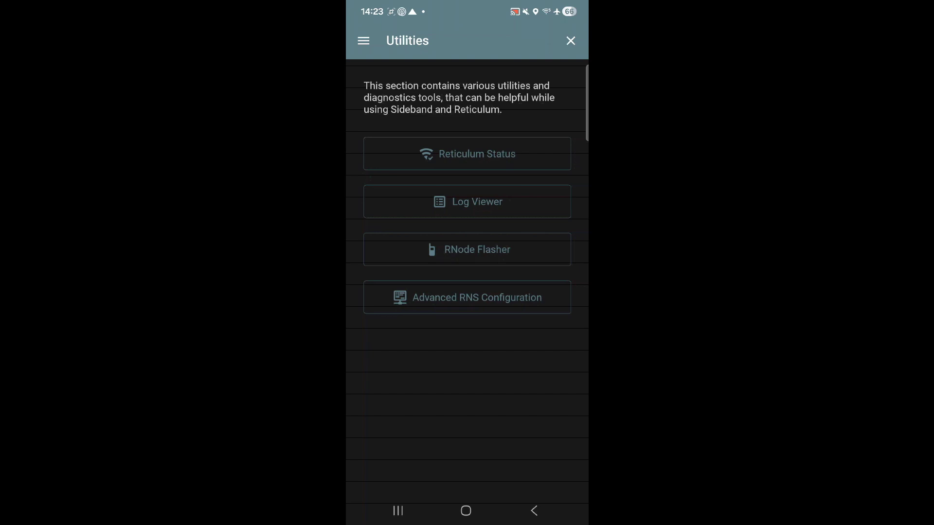
# Return to Conversations, announce the LXMF address on all interfaces, and dismiss the Announce Sent notice.
pyautogui.press('Escape')
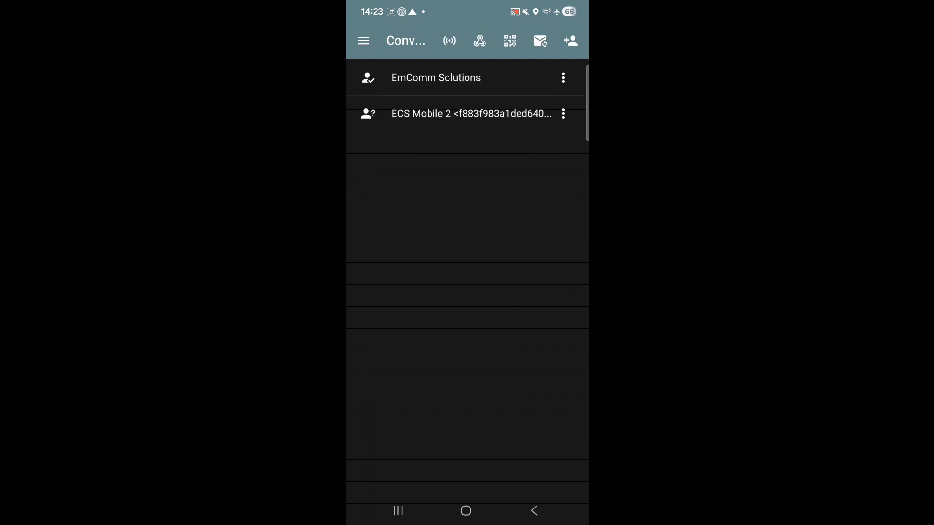
pyautogui.click(450, 40)
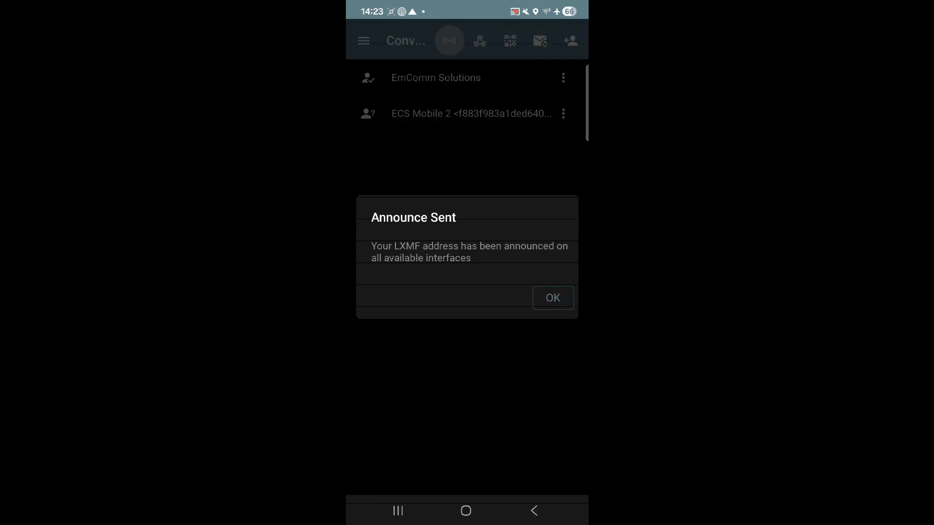
pyautogui.press('Escape')
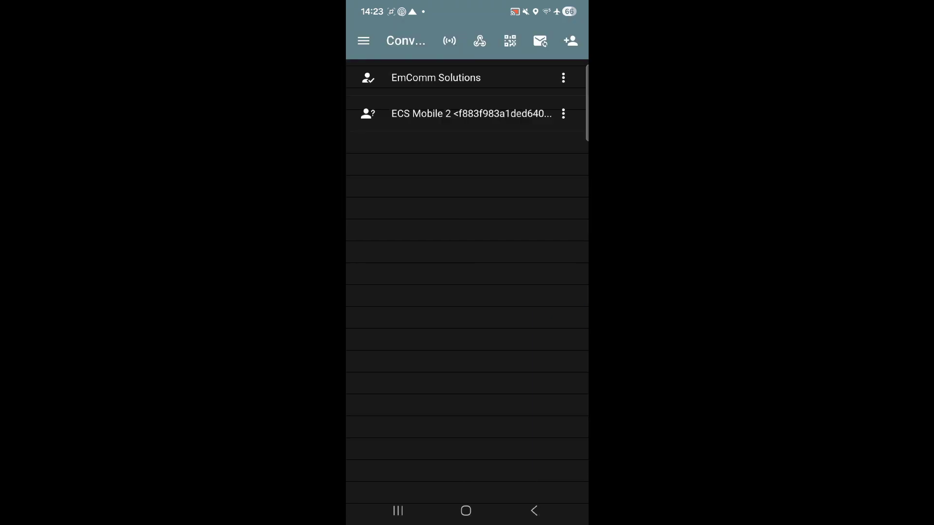